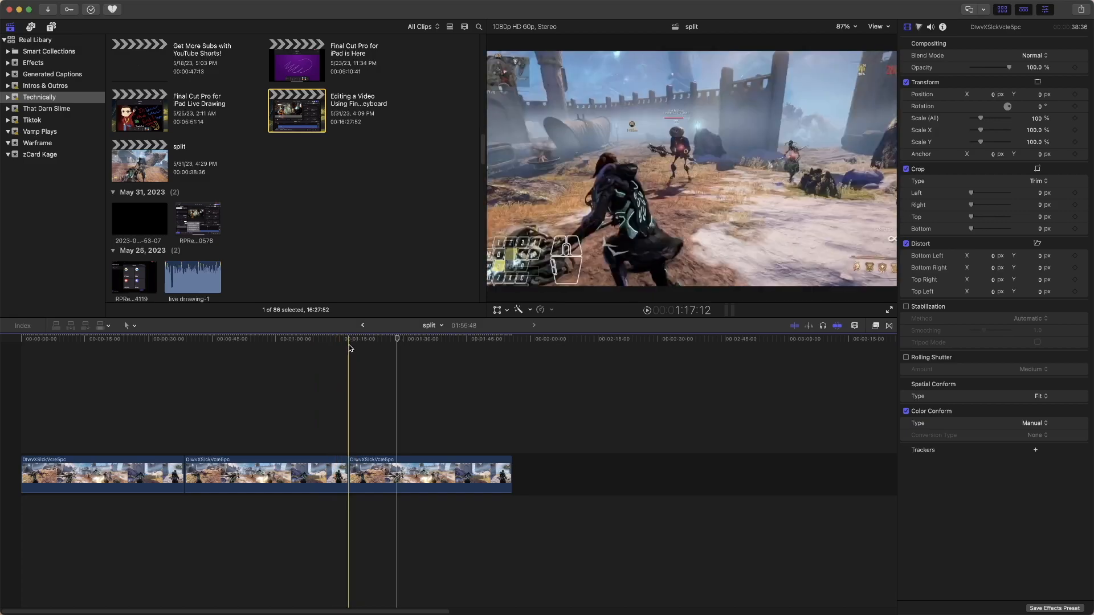
- Add markers at the third clip's start and at 1:51:04, and return the playhead to that clip's start
{"action": "mouse_move", "coordinate": [349, 345]}
{"action": "left_mouse_down"}
{"action": "mouse_move", "coordinate": [410, 344]}
{"action": "mouse_move", "coordinate": [364, 344]}
{"action": "mouse_move", "coordinate": [350, 357]}
{"action": "left_mouse_up"}
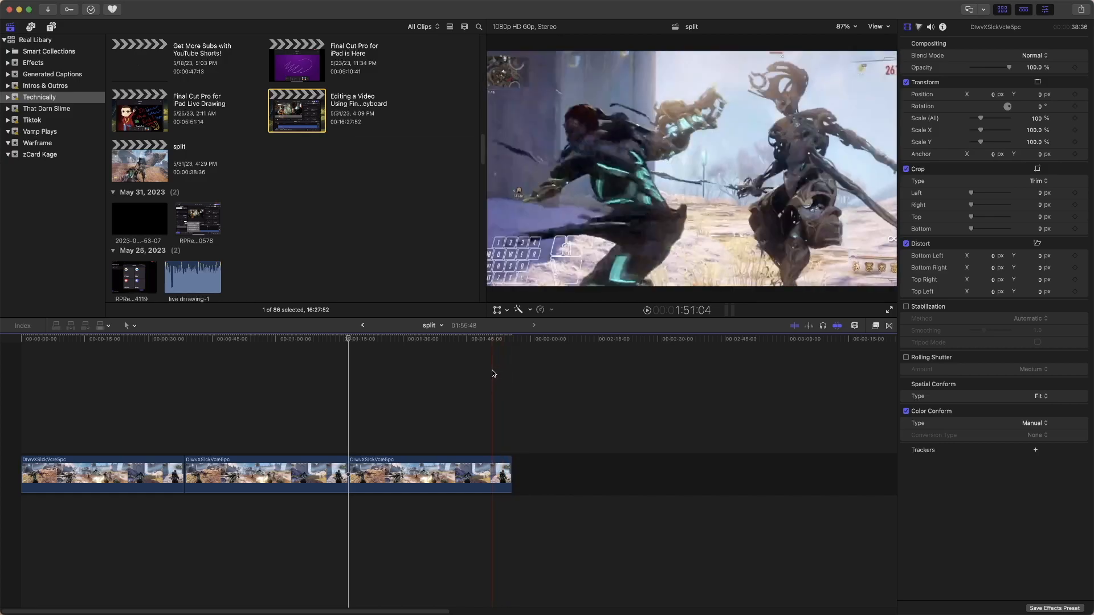
{"action": "left_click", "coordinate": [492, 372]}
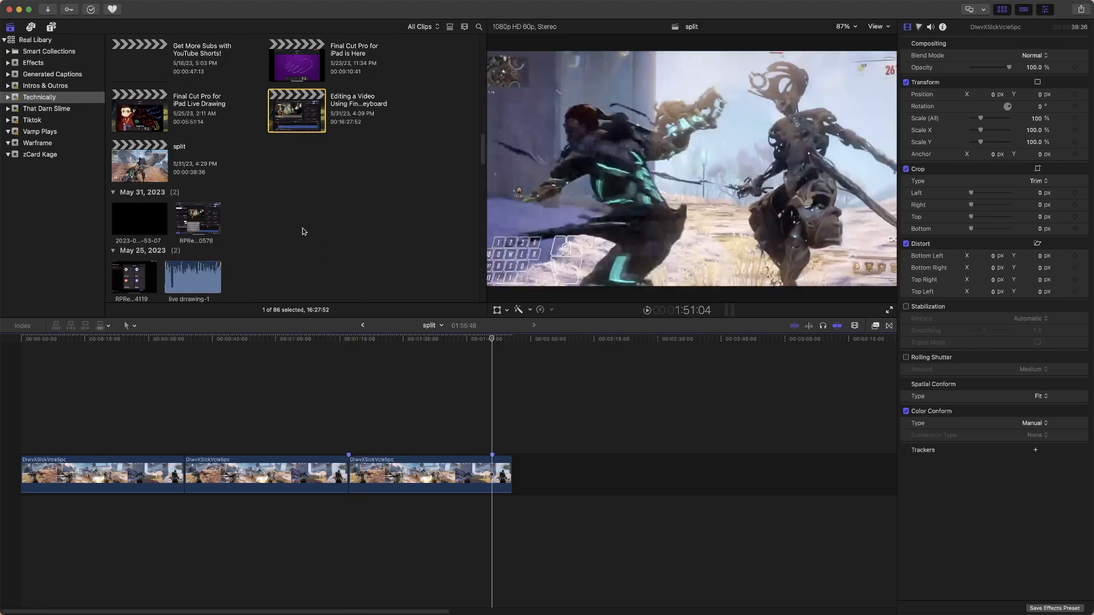
{"action": "left_click", "coordinate": [344, 339]}
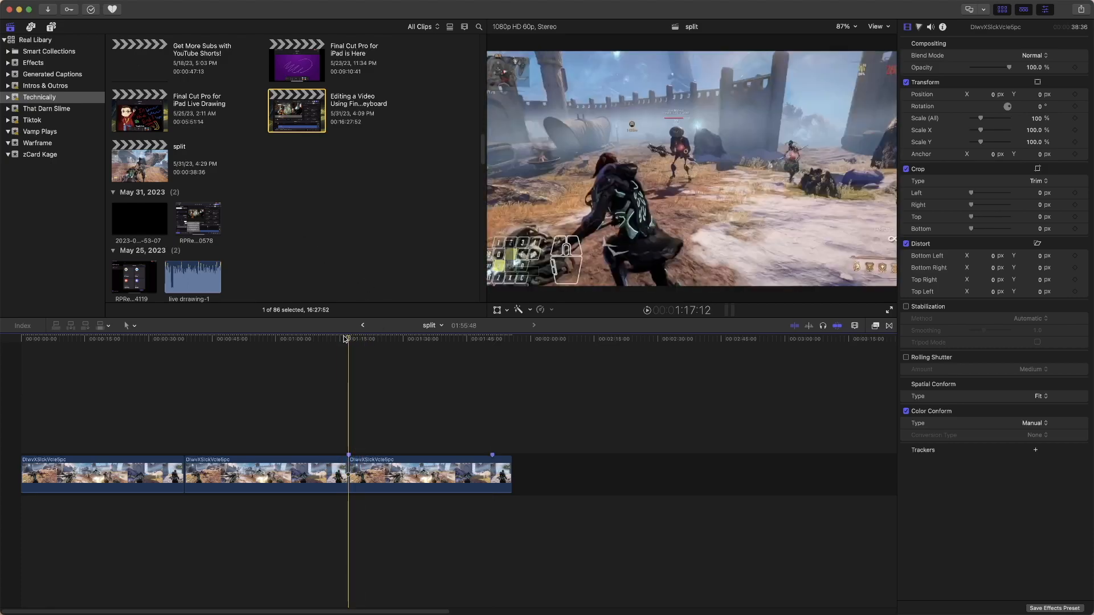
- Place the Timecode generator from Elements above the third clip, starting at the first marker, and extend it slightly past the second marker to 35:08
{"action": "left_click", "coordinate": [51, 27]}
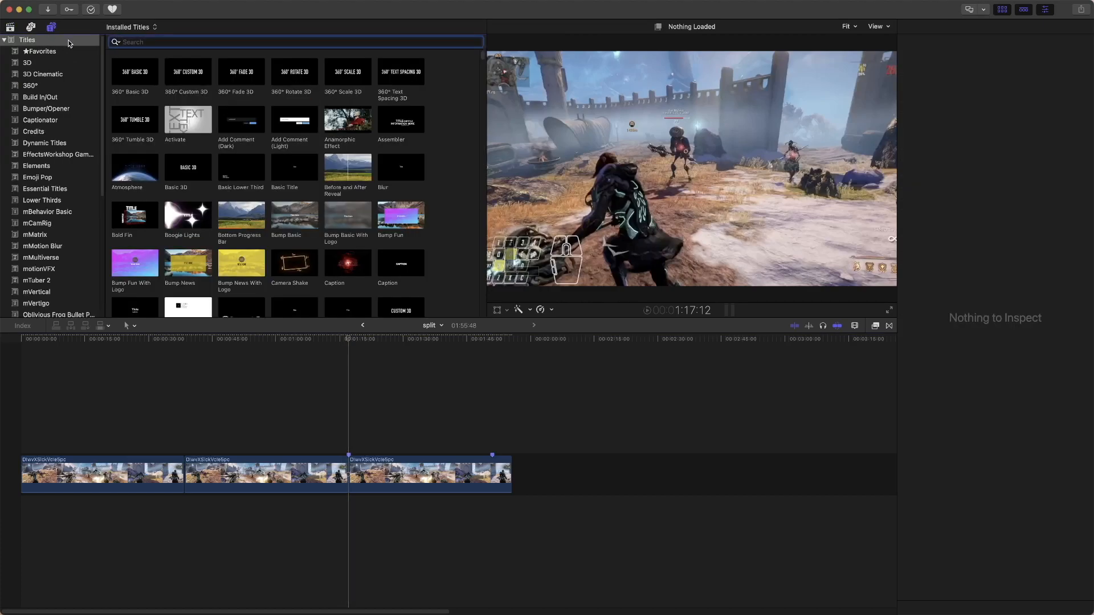
{"action": "scroll", "coordinate": [49, 127], "scroll_direction": "down", "scroll_amount": 5}
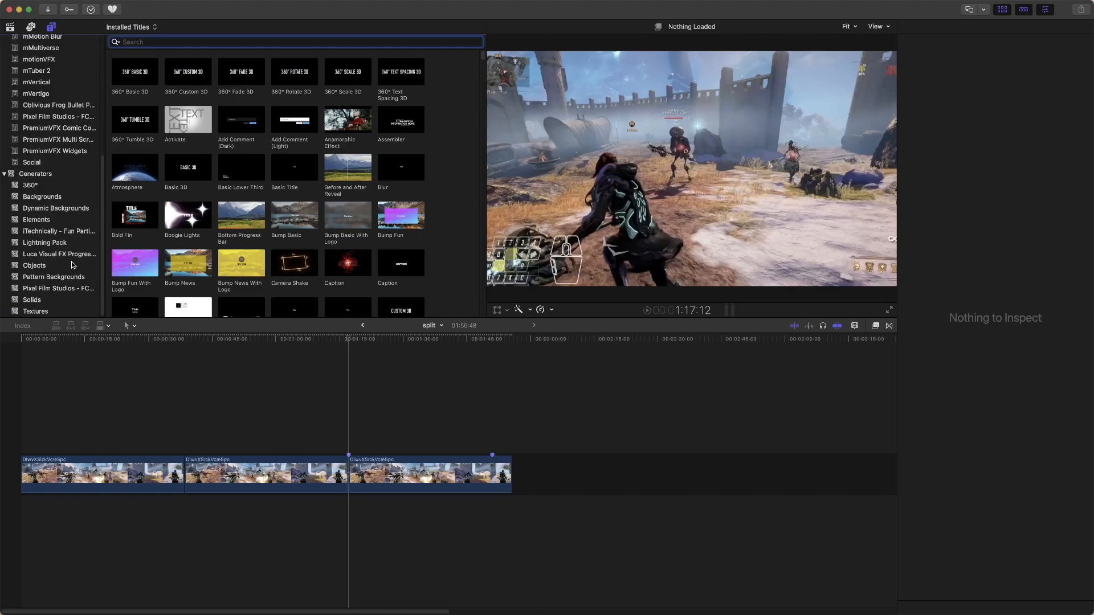
{"action": "left_click", "coordinate": [36, 220]}
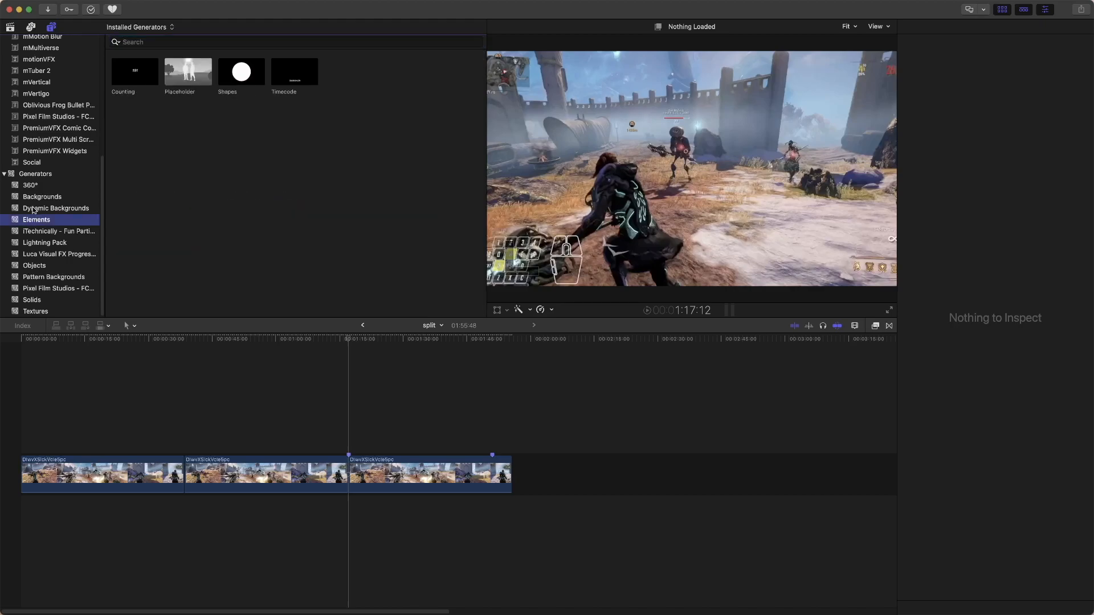
{"action": "left_click", "coordinate": [5, 175]}
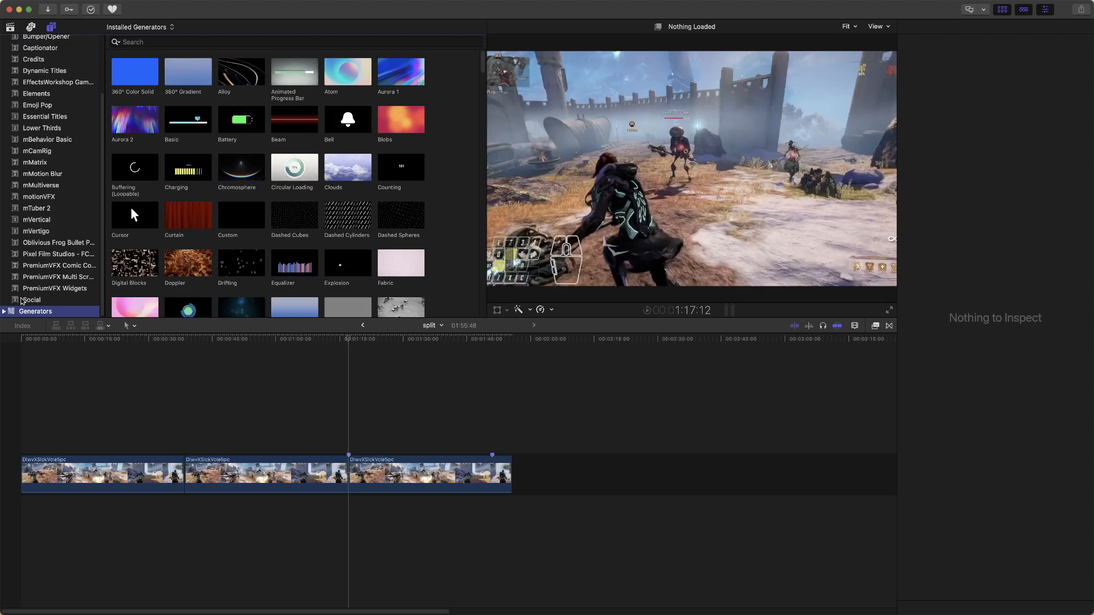
{"action": "left_click", "coordinate": [4, 312]}
{"action": "scroll", "coordinate": [19, 311], "scroll_direction": "down", "scroll_amount": 3}
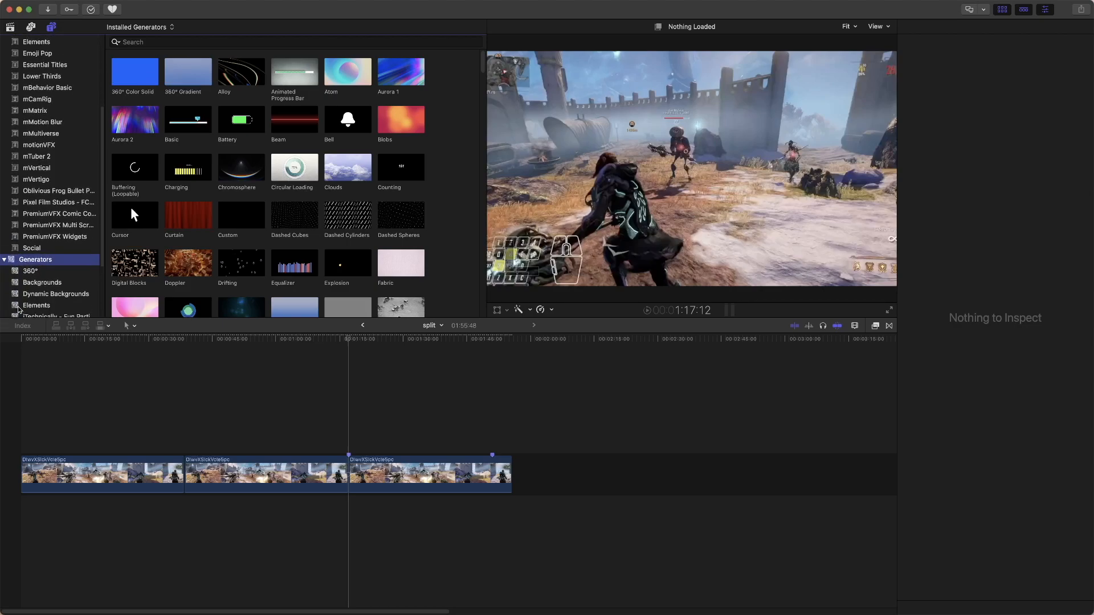
{"action": "scroll", "coordinate": [19, 311], "scroll_direction": "down", "scroll_amount": 1}
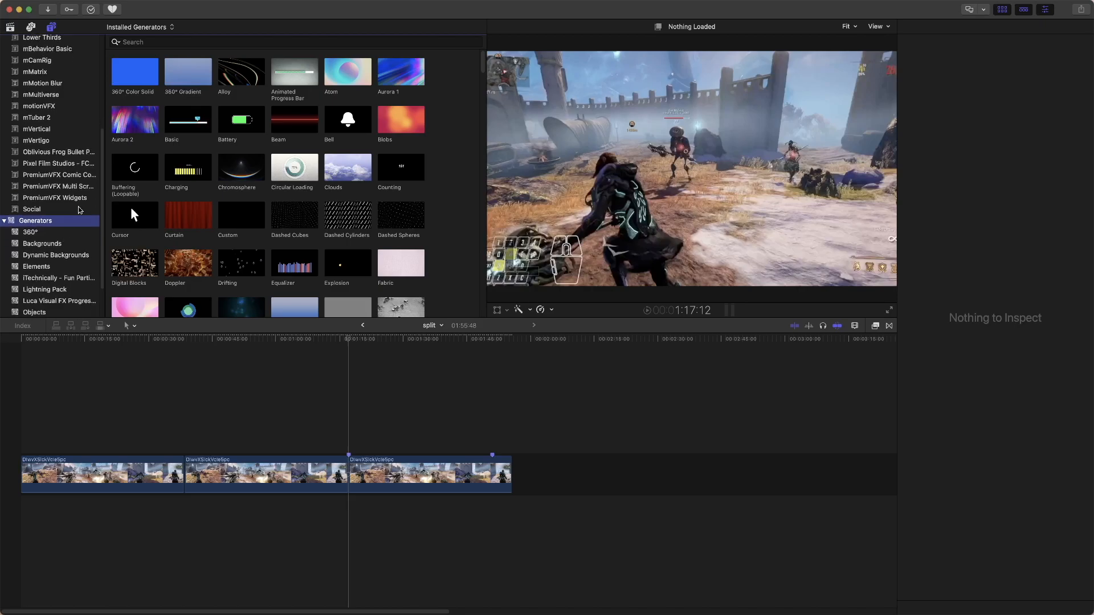
{"action": "left_click", "coordinate": [42, 268]}
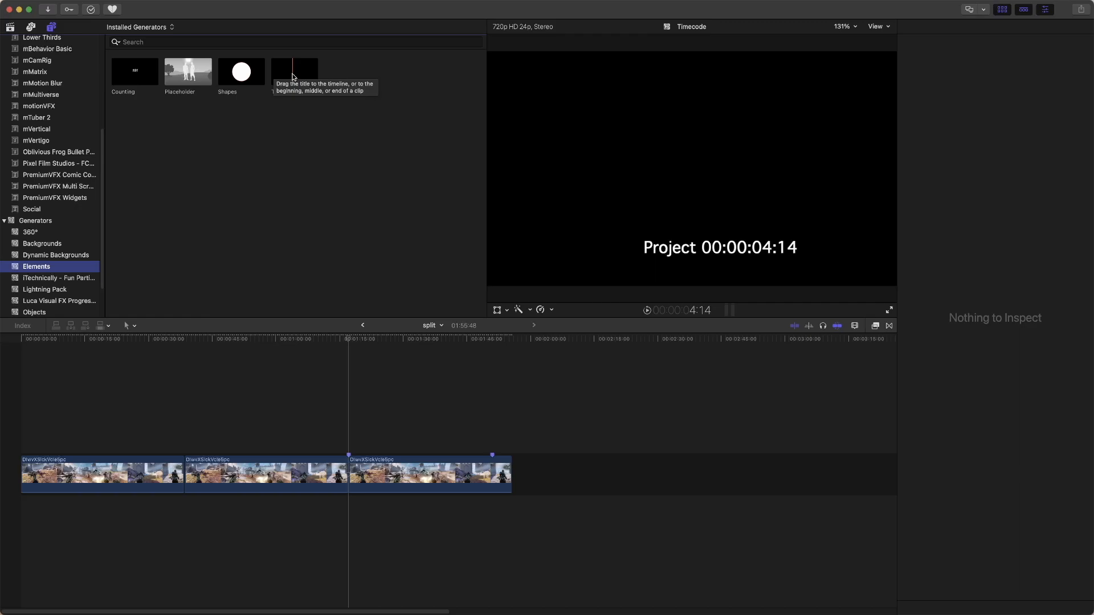
{"action": "left_click_drag", "start_coordinate": [292, 74], "coordinate": [490, 431]}
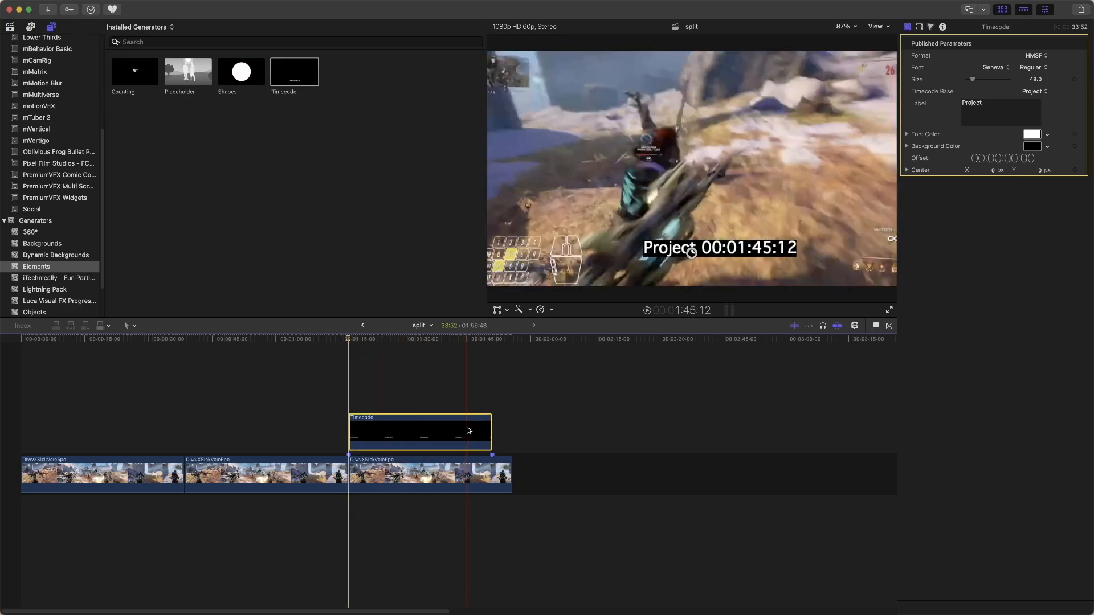
{"action": "left_click_drag", "start_coordinate": [492, 426], "coordinate": [496, 427]}
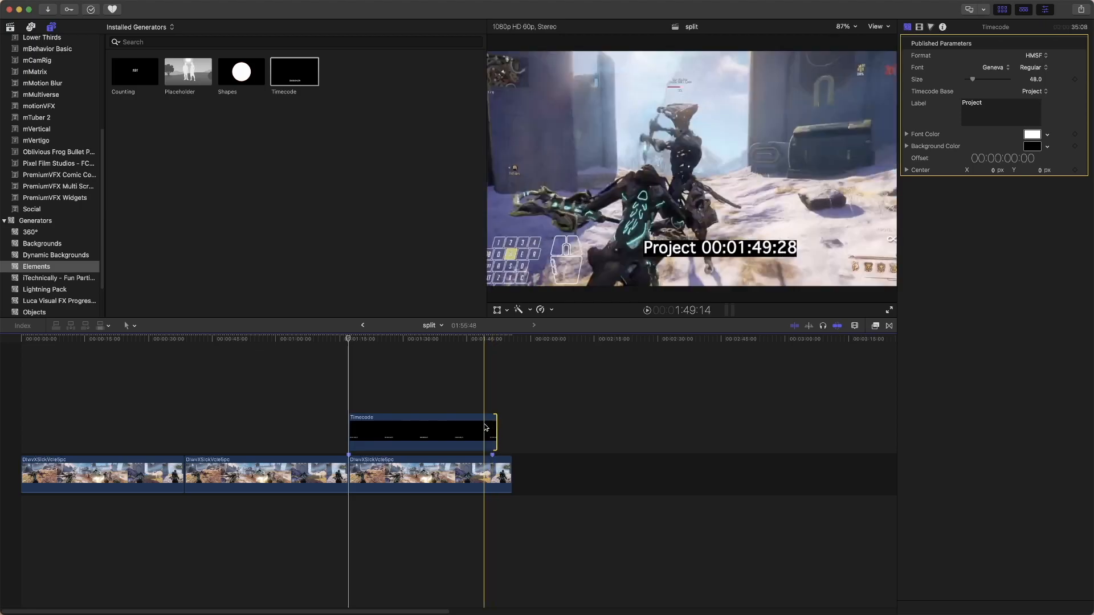
- Set the Timecode clip's timecode base to Source and move the playhead to the clip's start
{"action": "left_click", "coordinate": [399, 427]}
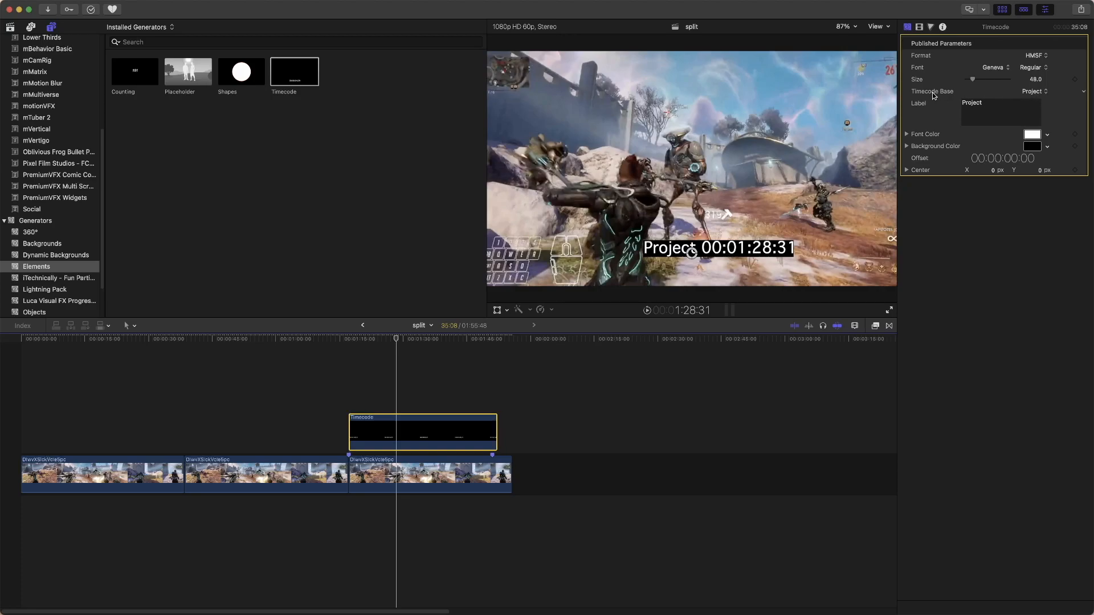
{"action": "left_click", "coordinate": [1033, 92]}
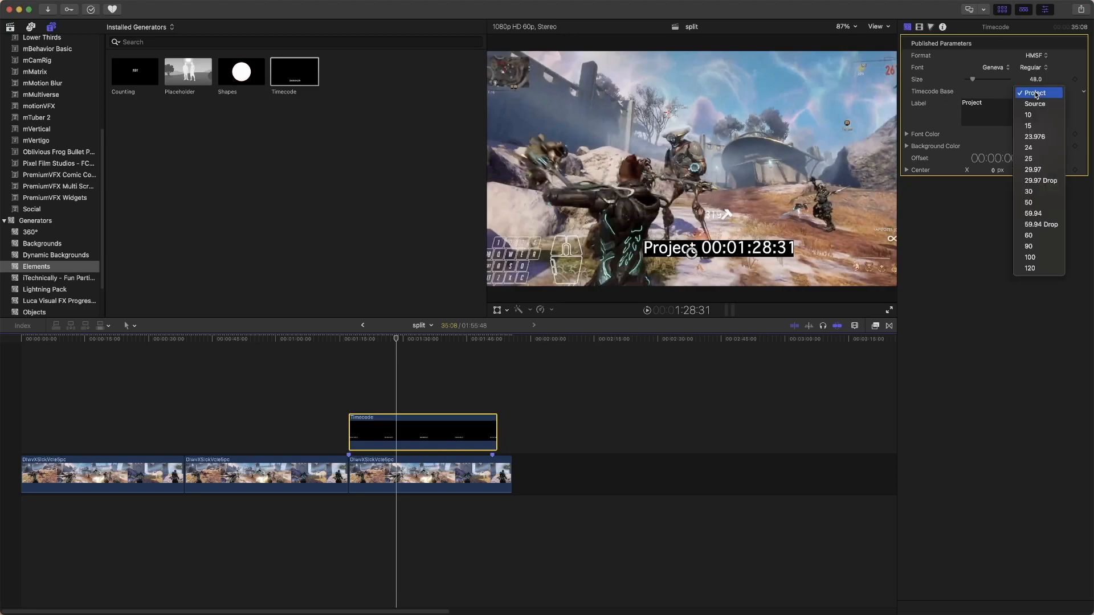
{"action": "left_click", "coordinate": [1036, 93]}
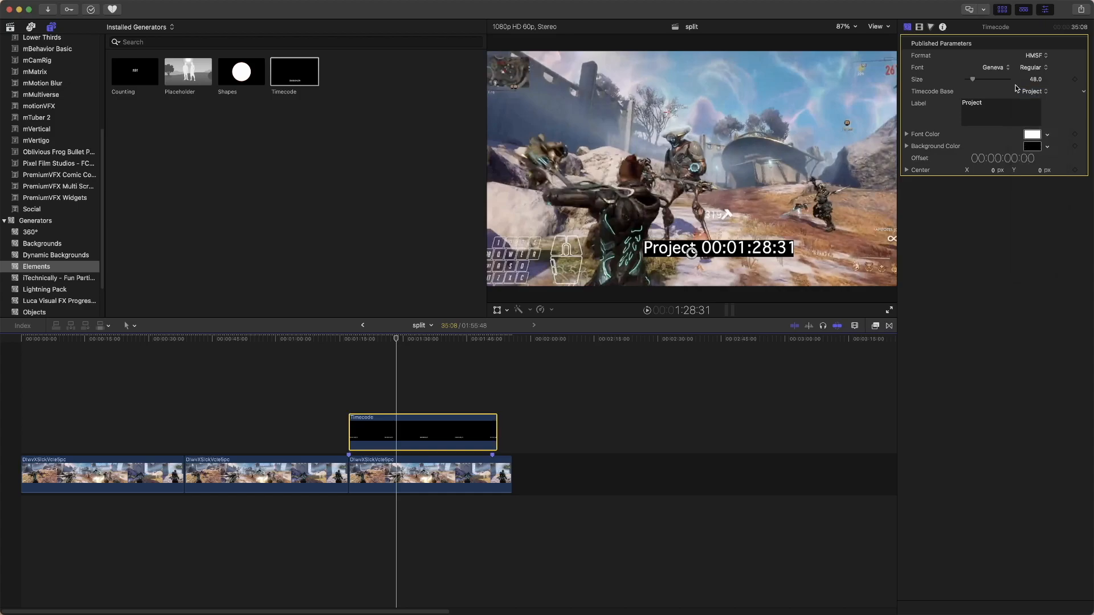
{"action": "left_click", "coordinate": [1046, 11]}
{"action": "left_click", "coordinate": [1046, 11]}
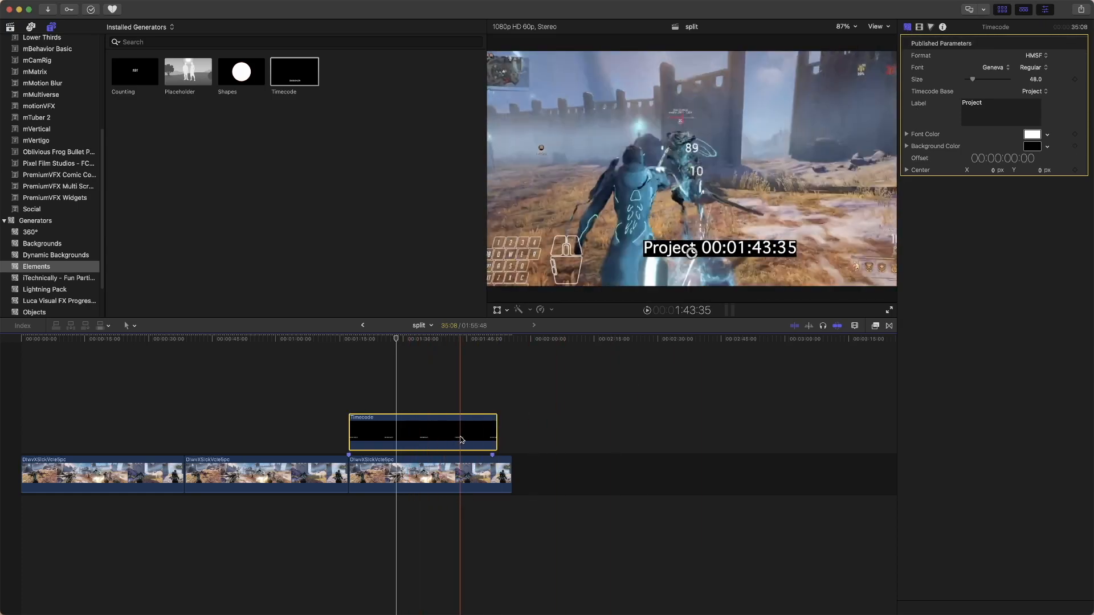
{"action": "left_click", "coordinate": [1038, 92]}
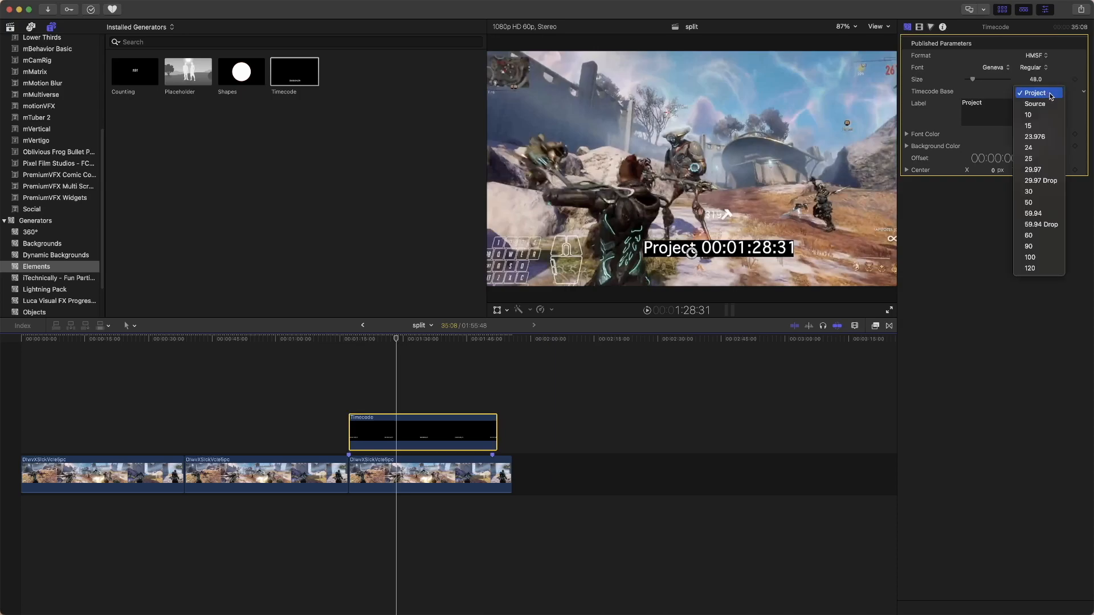
{"action": "left_click", "coordinate": [1046, 105]}
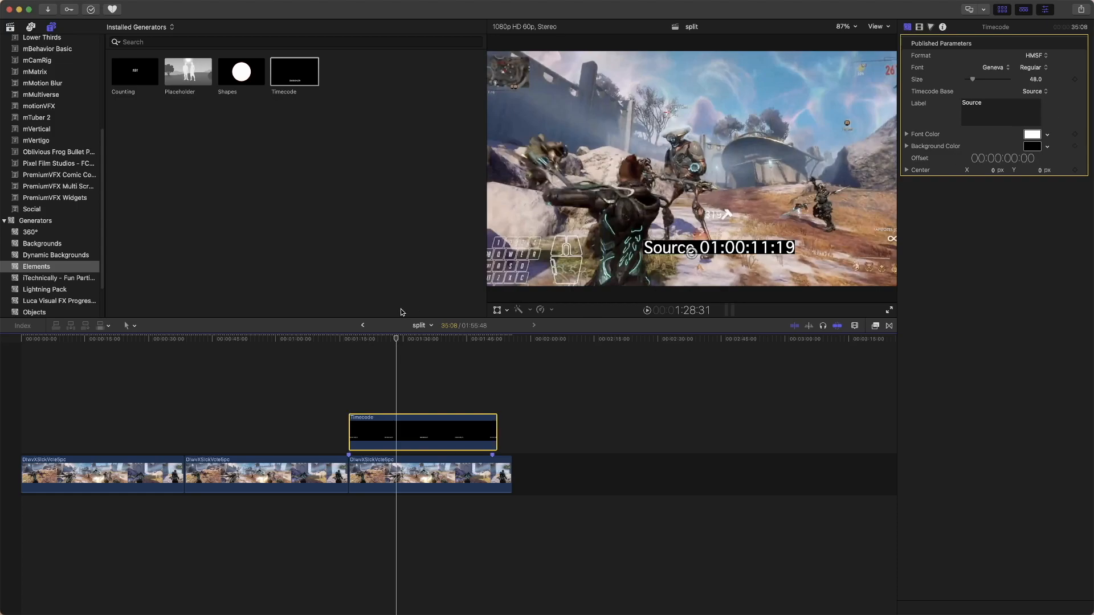
{"action": "left_click", "coordinate": [394, 340]}
{"action": "left_click_drag", "start_coordinate": [396, 340], "coordinate": [351, 349]}
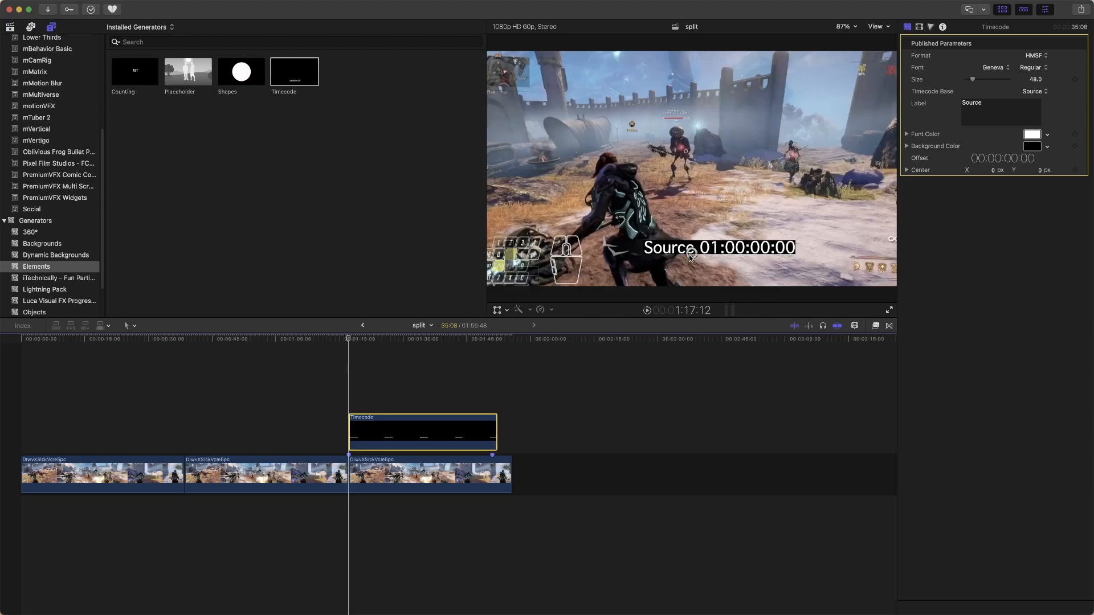
- Enlarge the timecode text to size 126 and move its center to about X -0.49, Y 0.58
{"action": "left_click_drag", "start_coordinate": [691, 256], "coordinate": [741, 175]}
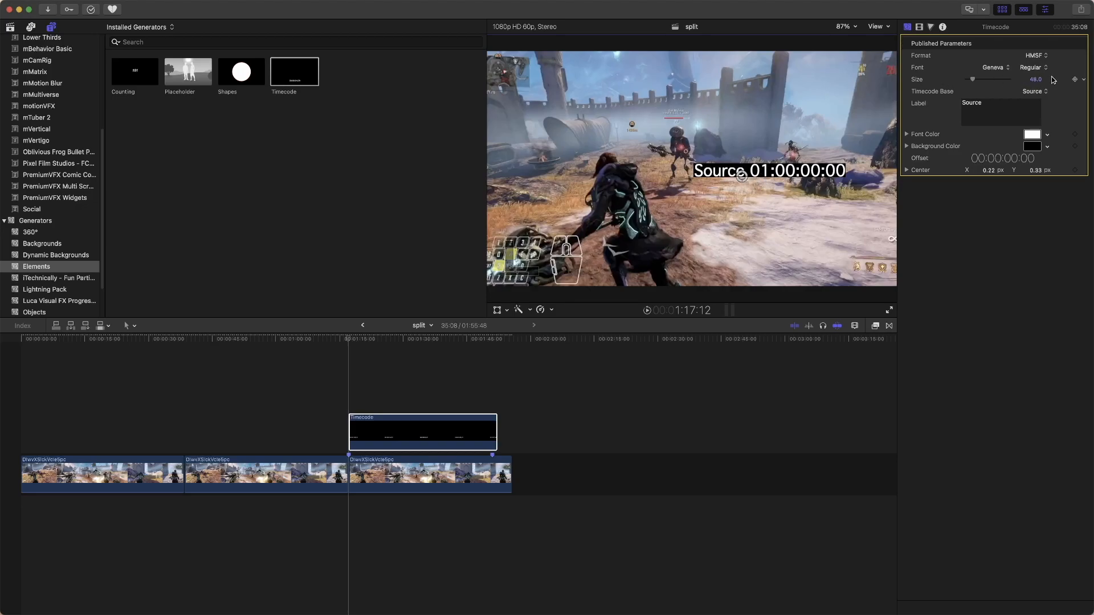
{"action": "left_click_drag", "start_coordinate": [1036, 81], "coordinate": [1067, 82]}
{"action": "left_click_drag", "start_coordinate": [742, 177], "coordinate": [578, 117]}
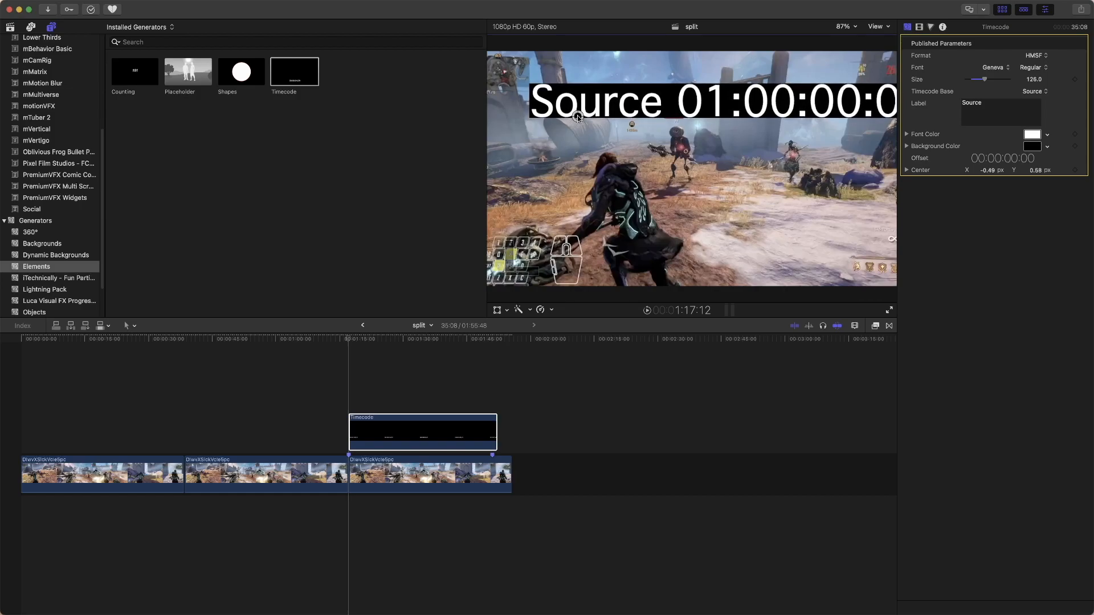
- Try cyan as the timecode's font color, and set it back to white
{"action": "left_click", "coordinate": [1032, 135]}
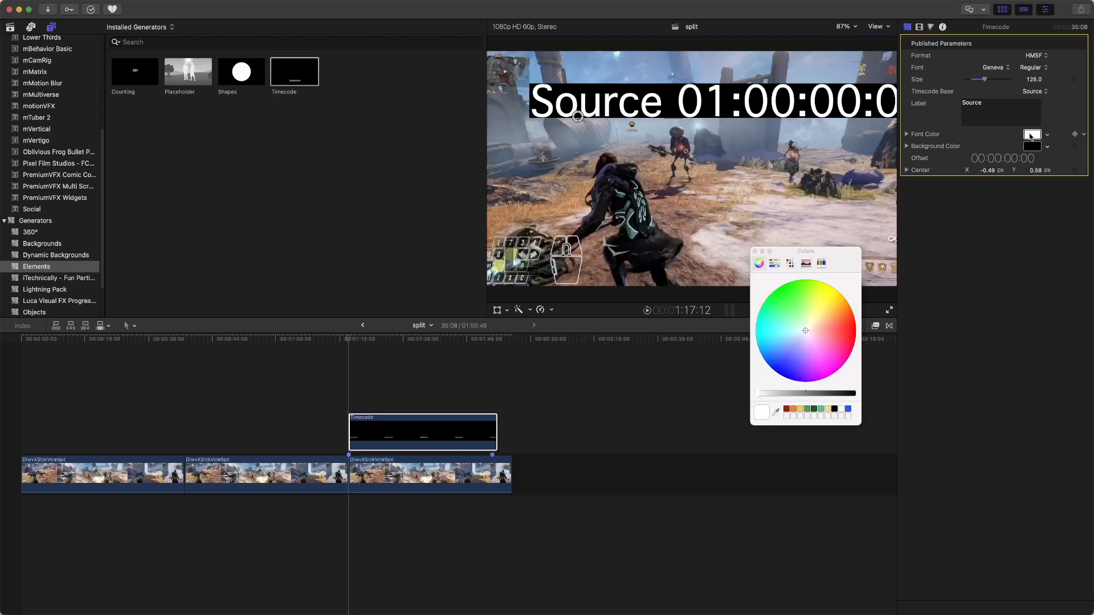
{"action": "left_click", "coordinate": [771, 335]}
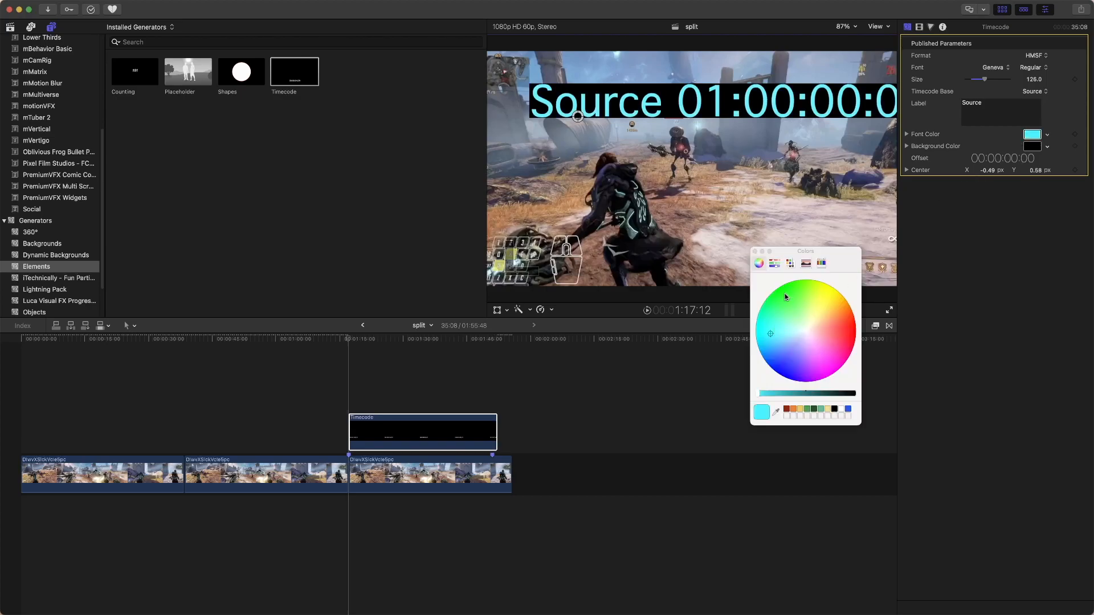
{"action": "left_click", "coordinate": [842, 410]}
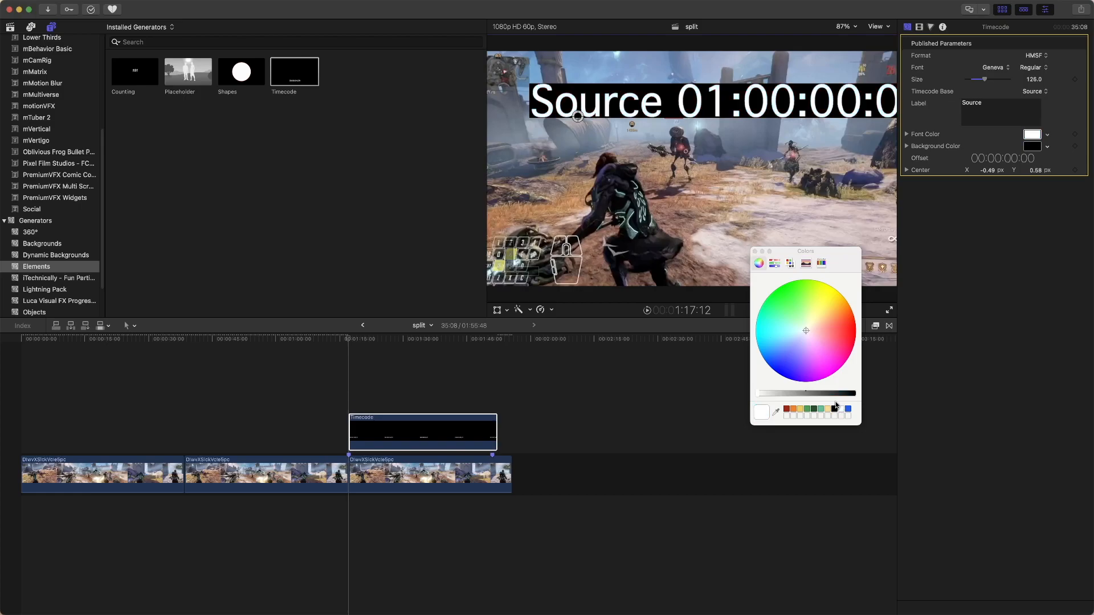
{"action": "left_click", "coordinate": [756, 252]}
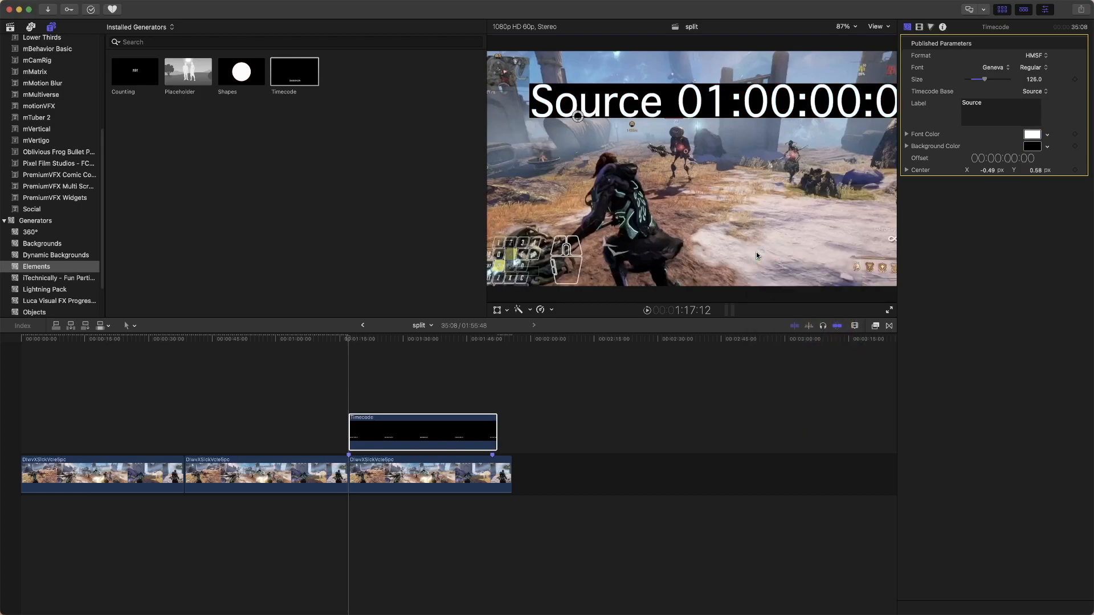
- Set the timecode's background opacity to 0, and crop the generator 1203 px from its left and 152 px from its right
{"action": "left_click", "coordinate": [907, 147]}
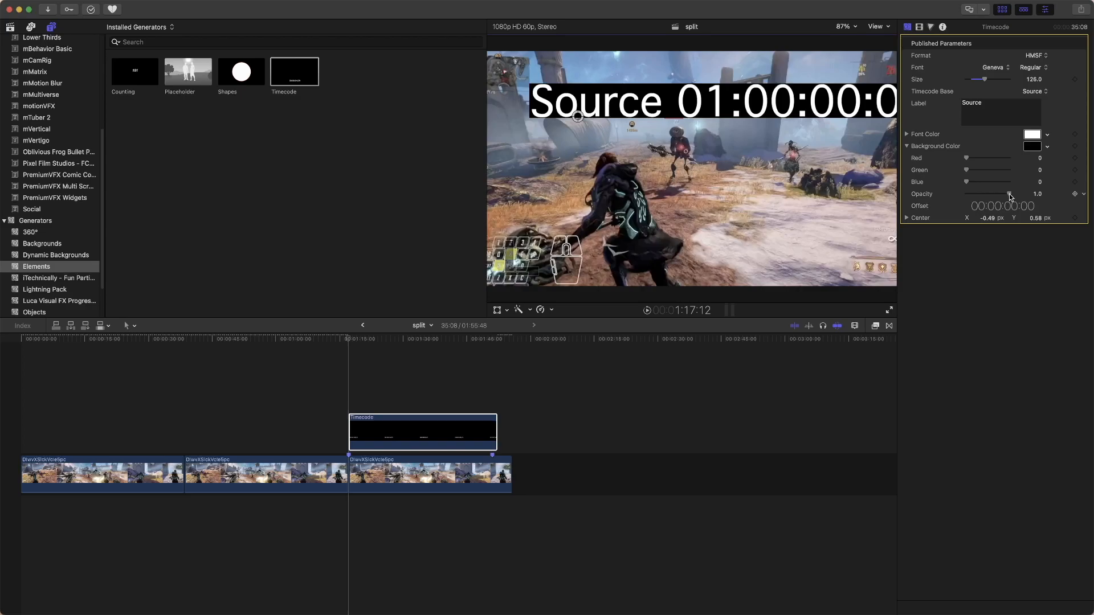
{"action": "left_click_drag", "start_coordinate": [1010, 193], "coordinate": [883, 200]}
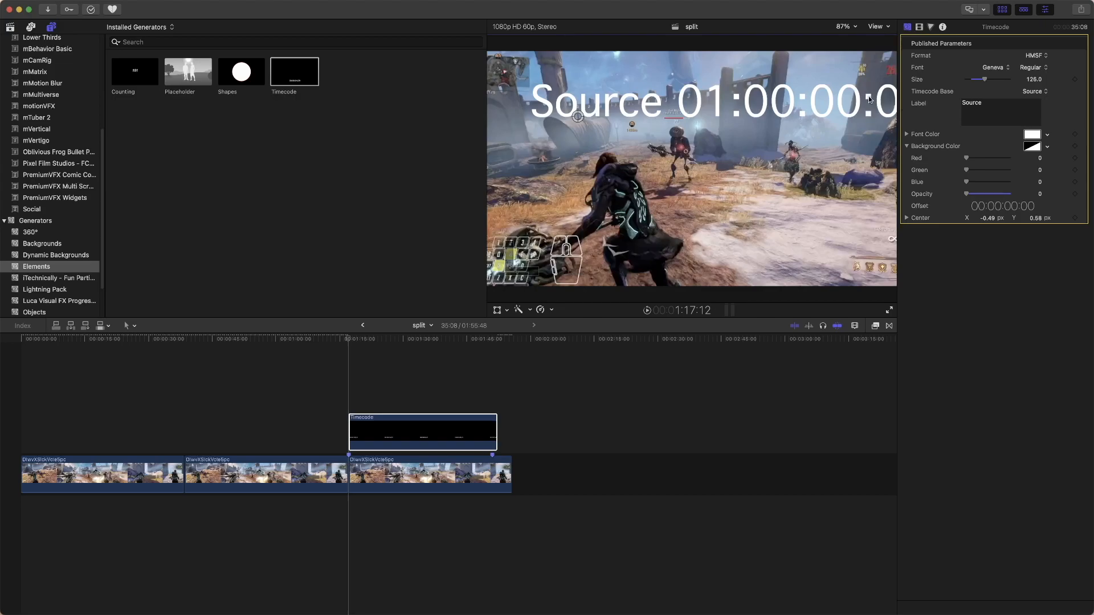
{"action": "left_click", "coordinate": [919, 27]}
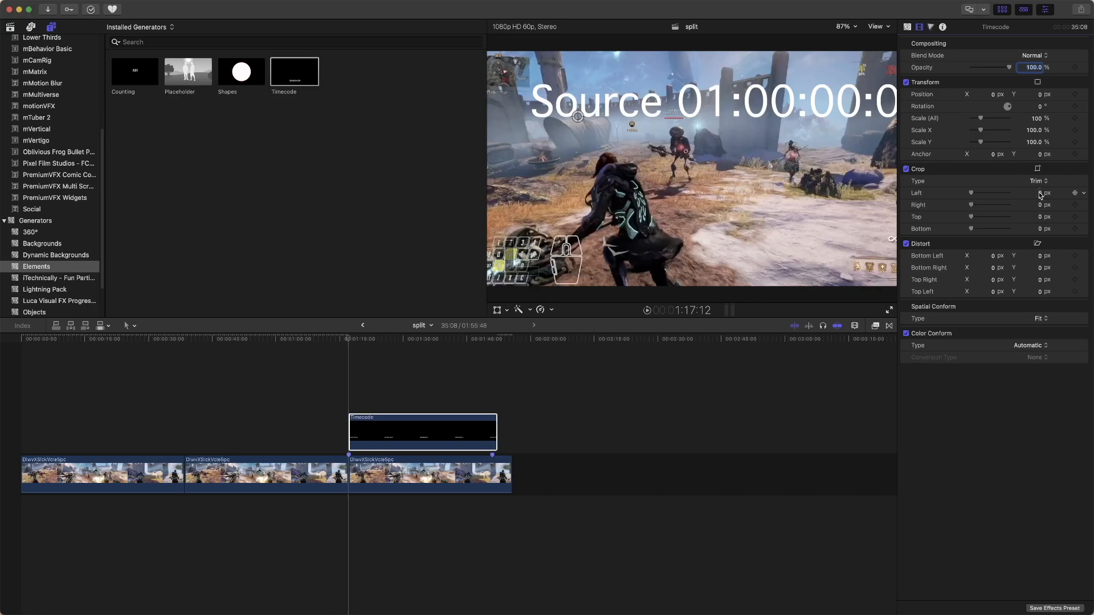
{"action": "left_click_drag", "start_coordinate": [973, 195], "coordinate": [1033, 193]}
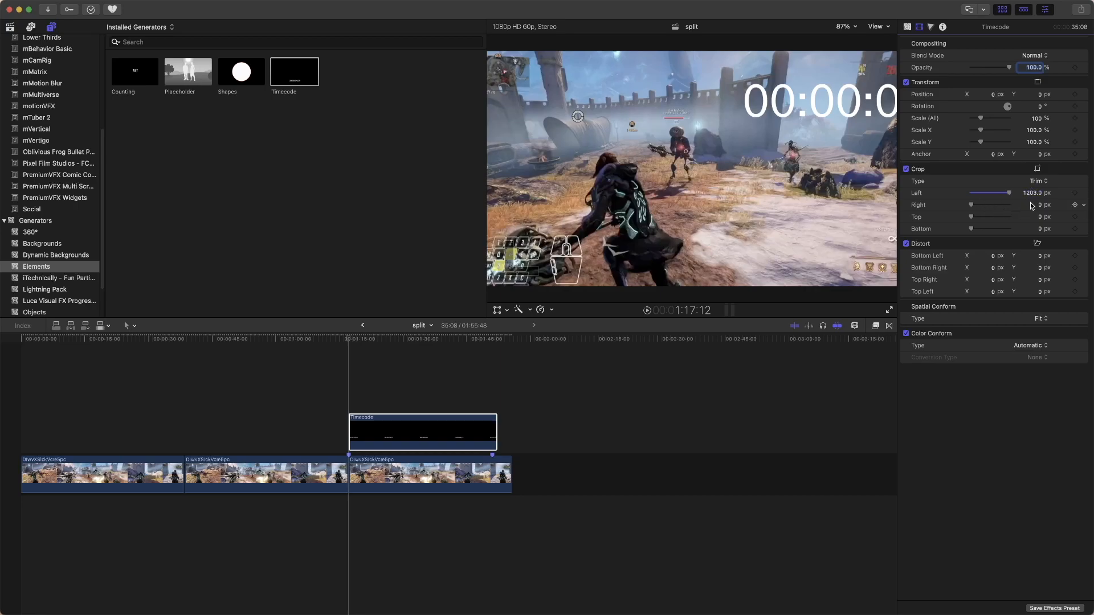
{"action": "left_click_drag", "start_coordinate": [1043, 206], "coordinate": [1067, 198]}
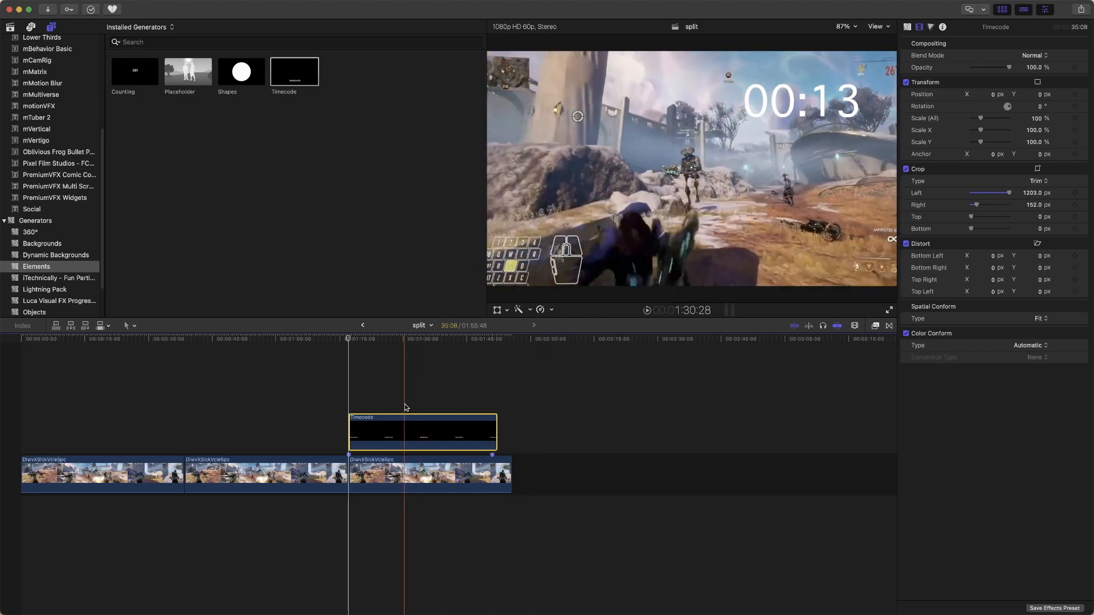
- Reposition the cropped timecode text by setting its center to X -0.78, Y 0.61
{"action": "left_click", "coordinate": [907, 28]}
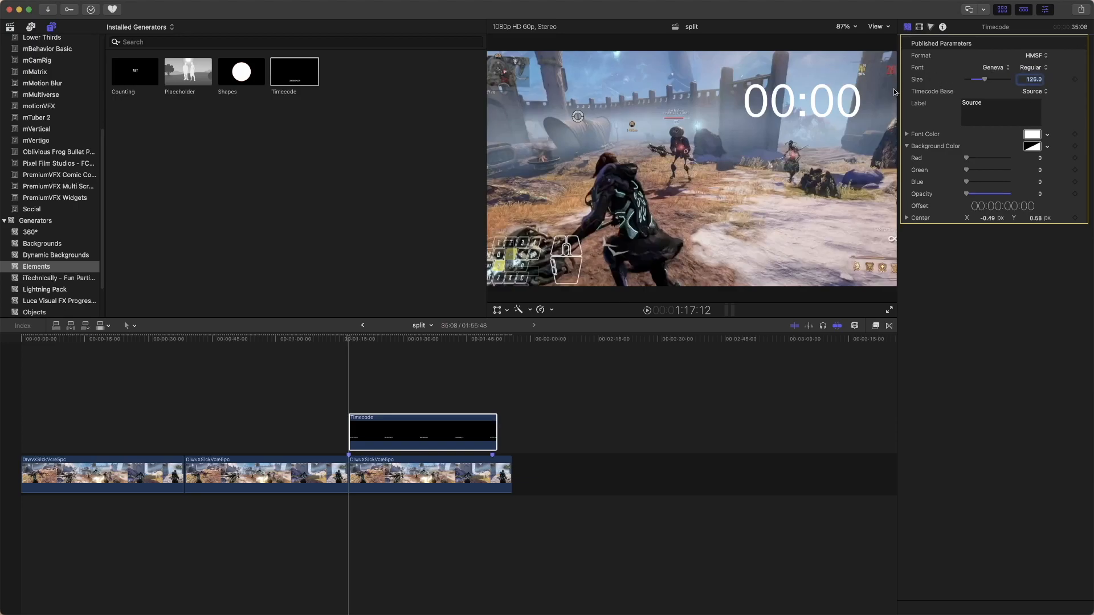
{"action": "left_click", "coordinate": [412, 434]}
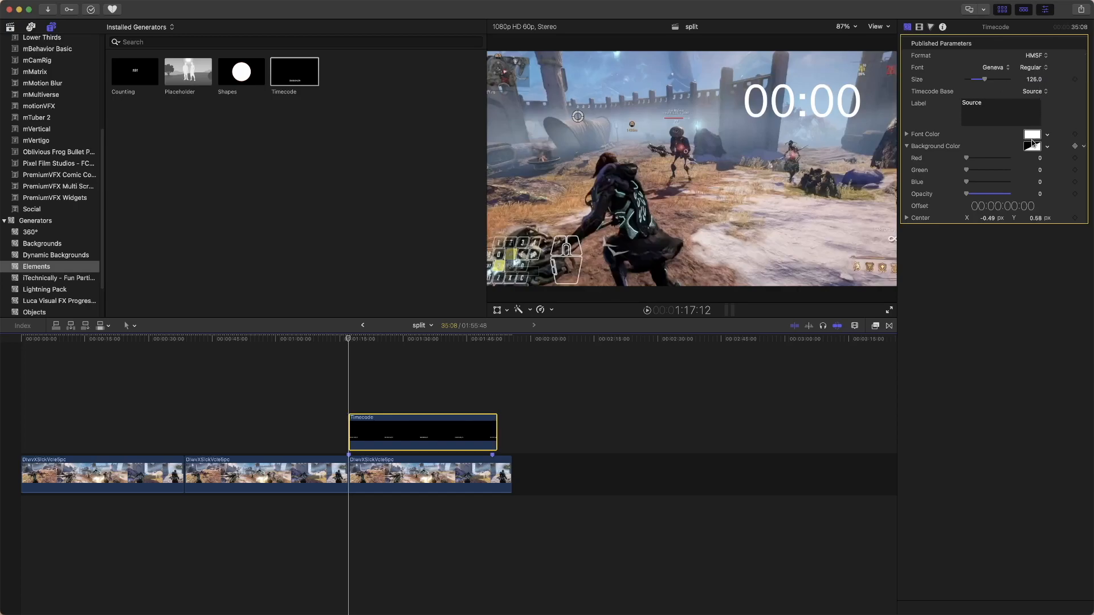
{"action": "mouse_move", "coordinate": [1036, 220]}
{"action": "left_mouse_down"}
{"action": "mouse_move", "coordinate": [1036, 239]}
{"action": "mouse_move", "coordinate": [1036, 202]}
{"action": "mouse_move", "coordinate": [1036, 248]}
{"action": "mouse_move", "coordinate": [1036, 211]}
{"action": "mouse_move", "coordinate": [1036, 225]}
{"action": "left_mouse_up"}
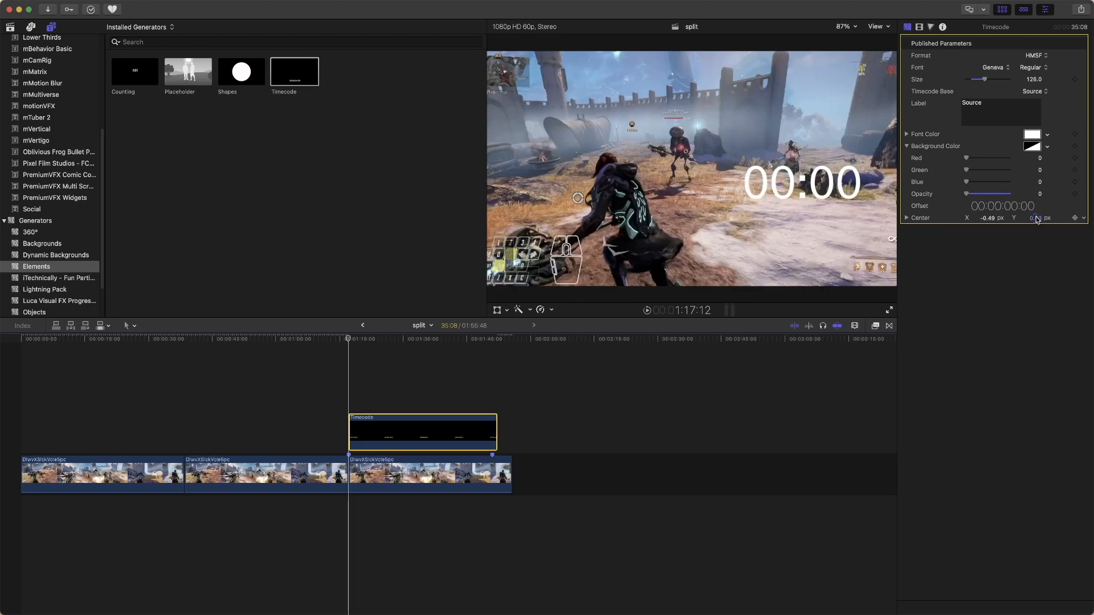
{"action": "mouse_move", "coordinate": [992, 221]}
{"action": "left_mouse_down"}
{"action": "mouse_move", "coordinate": [992, 236]}
{"action": "mouse_move", "coordinate": [987, 217]}
{"action": "left_mouse_up"}
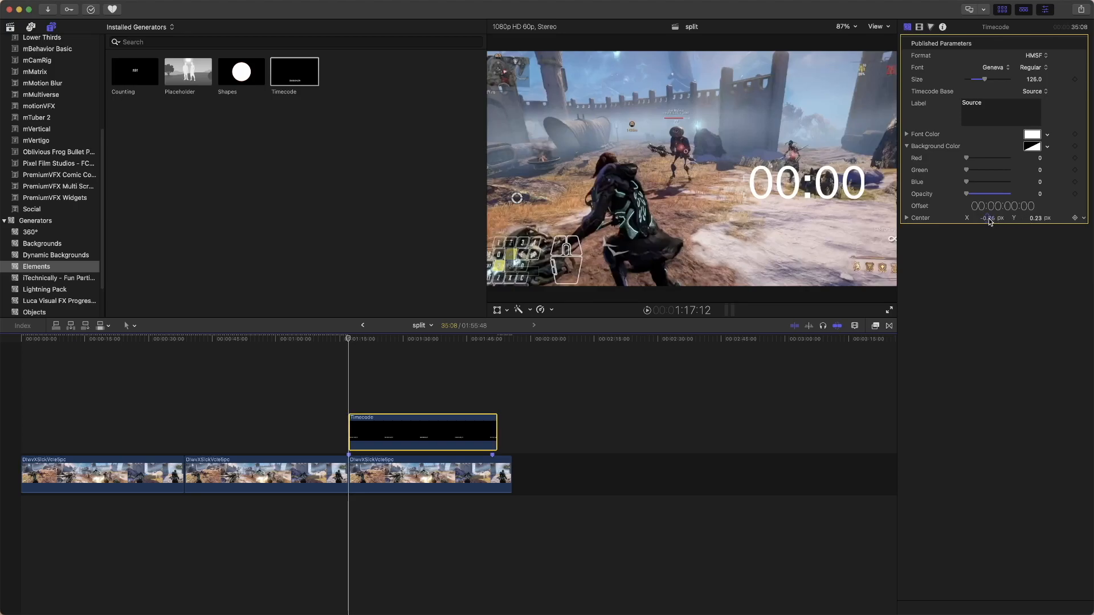
{"action": "left_click_drag", "start_coordinate": [989, 221], "coordinate": [986, 221]}
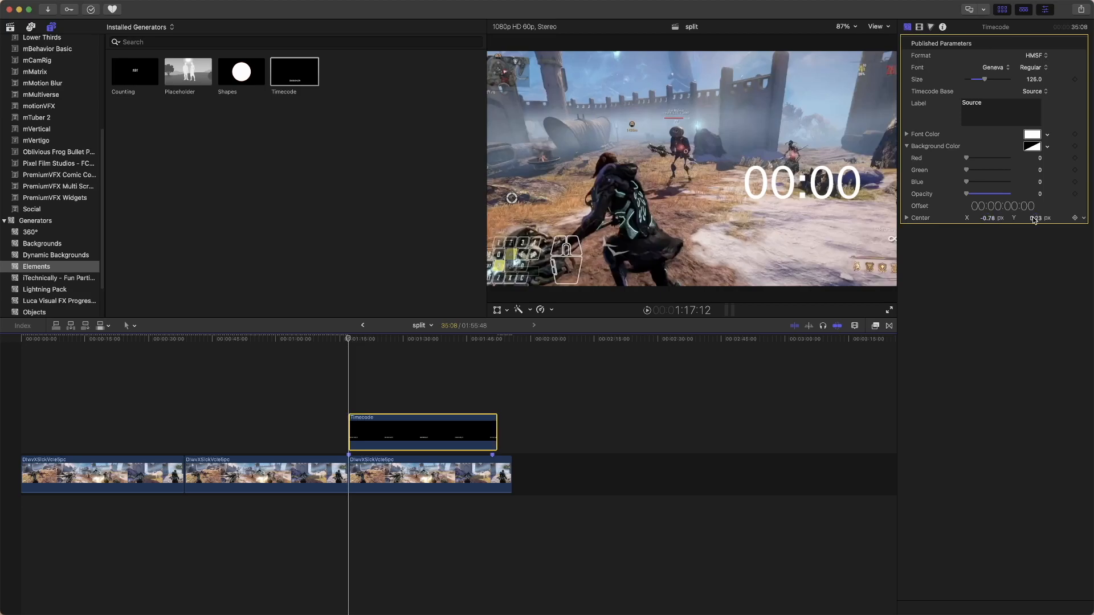
{"action": "left_click_drag", "start_coordinate": [1036, 220], "coordinate": [1036, 221]}
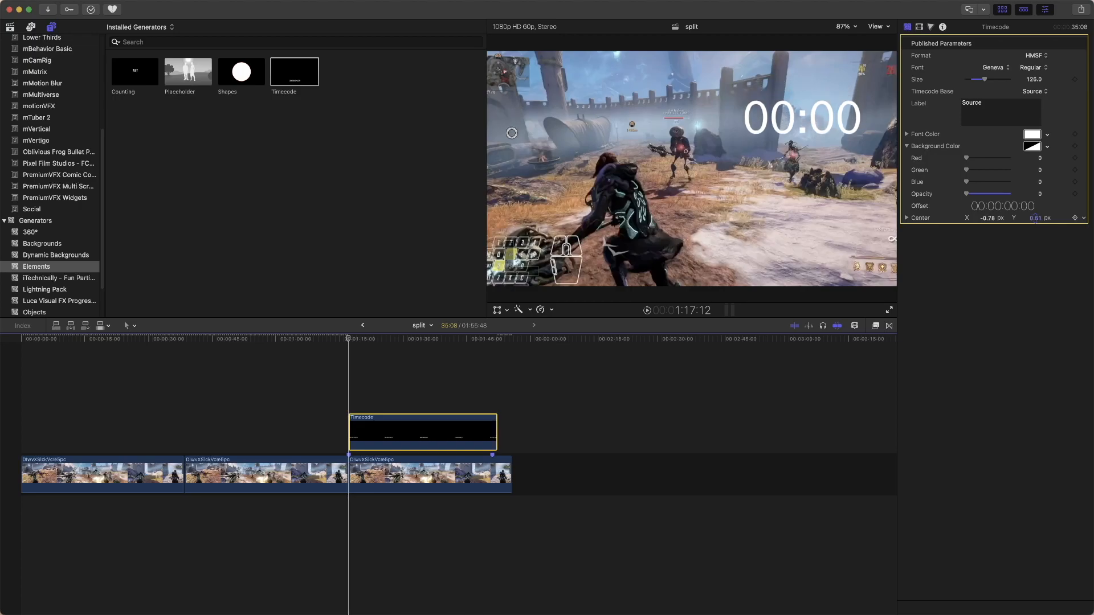